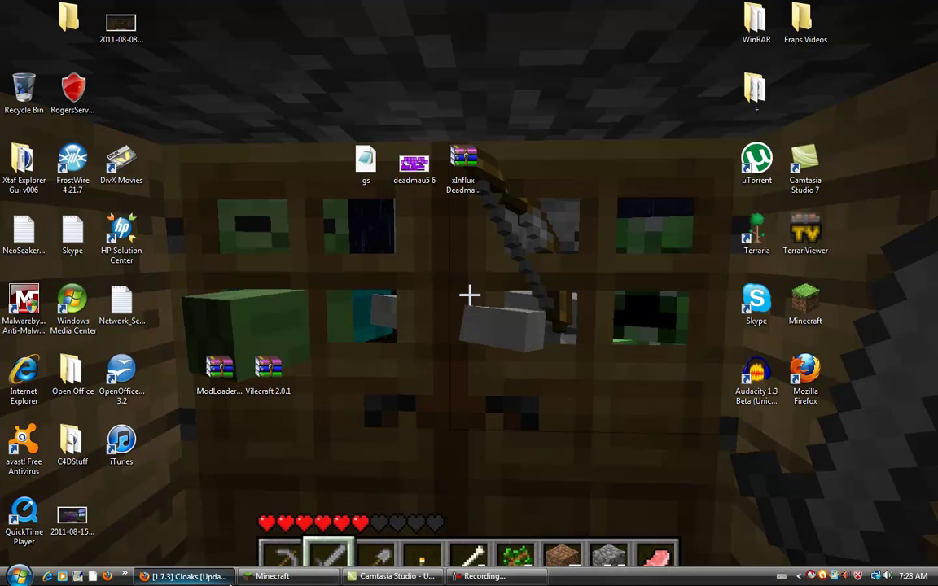
Switch to Firefox, follow the Pastebin link in the Cloaks mod forum topic and skip the ad to reach the paste.
click(183, 576)
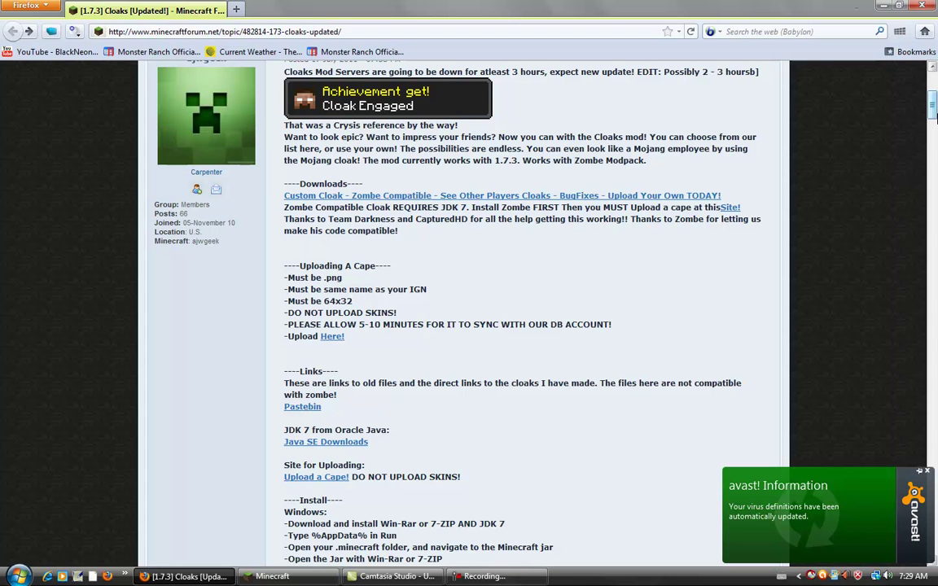
drag(934, 112, 934, 102)
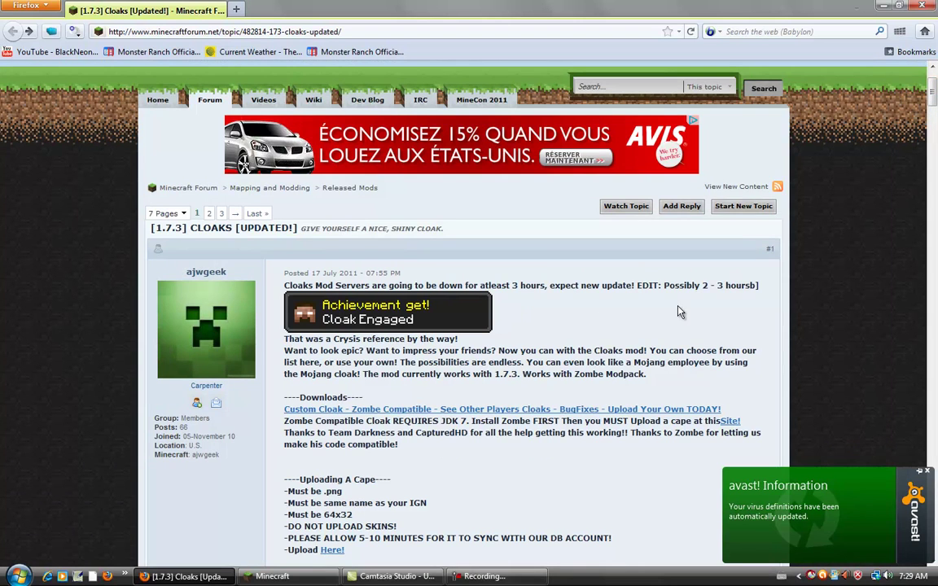
scroll(934, 102, down, 5)
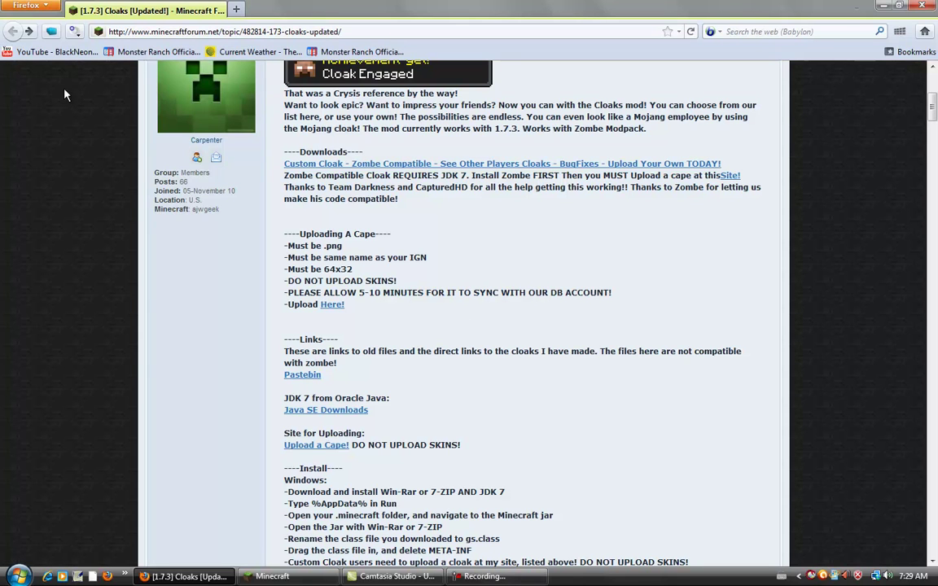
click(291, 377)
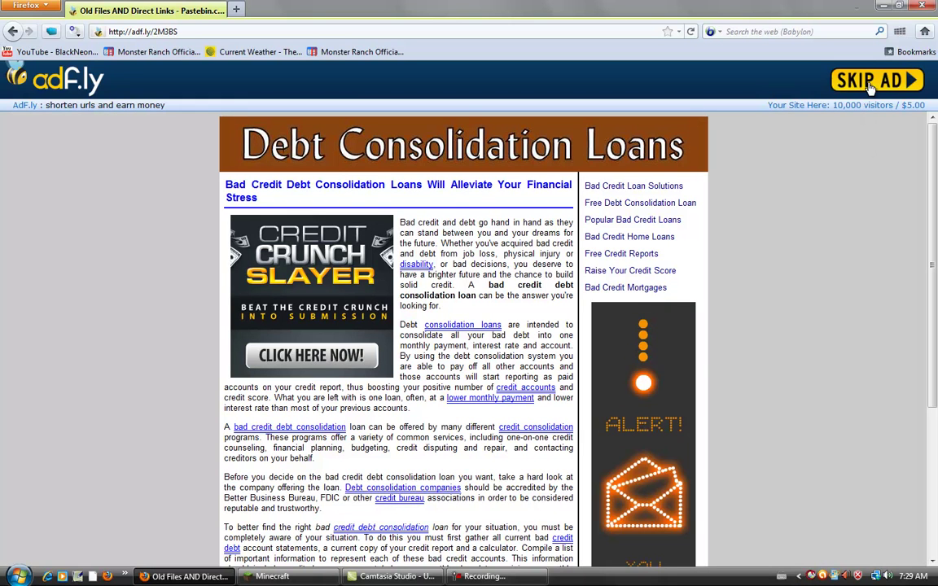
click(872, 82)
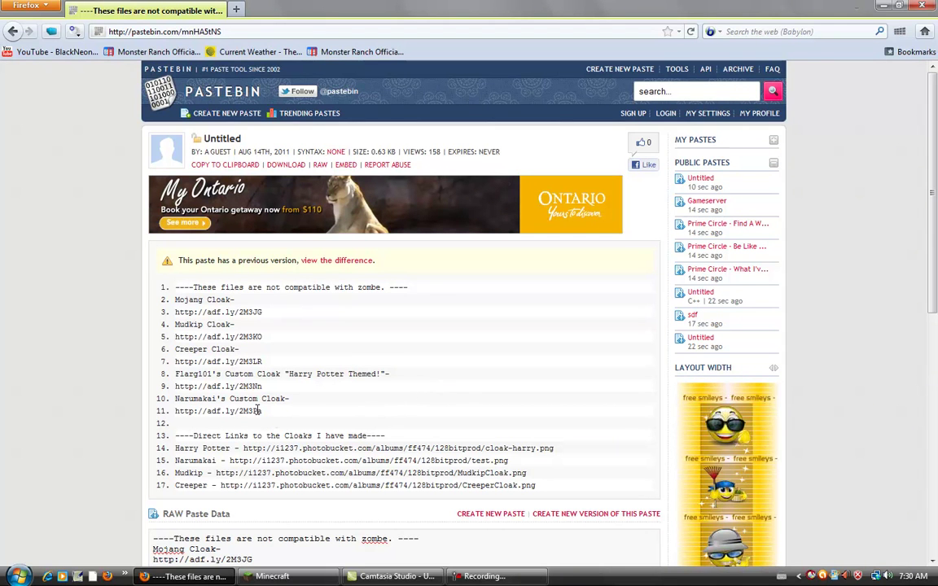
Open the Mojang Cloak link from the paste, skip the ad to its MediaFire download page, and close the browser.
drag(259, 411, 221, 412)
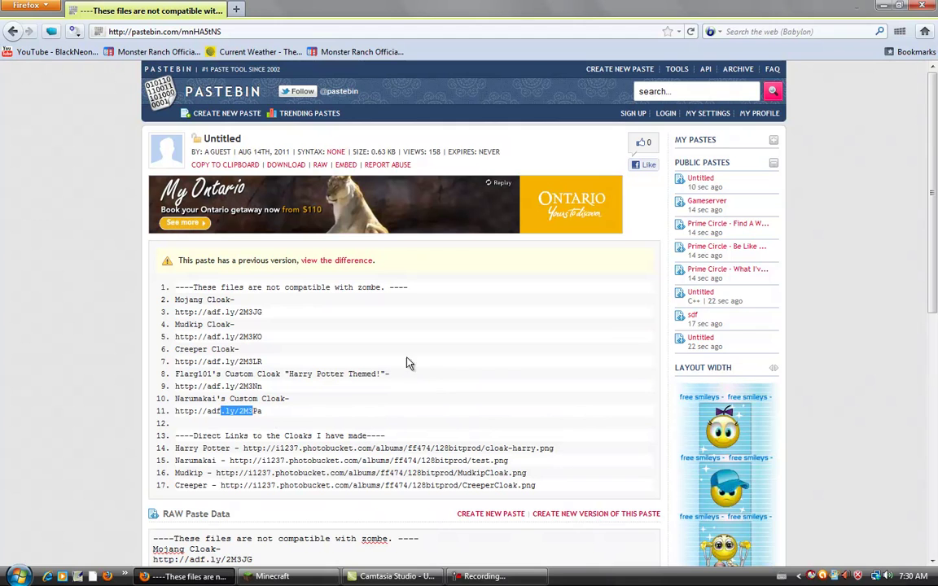
click(347, 405)
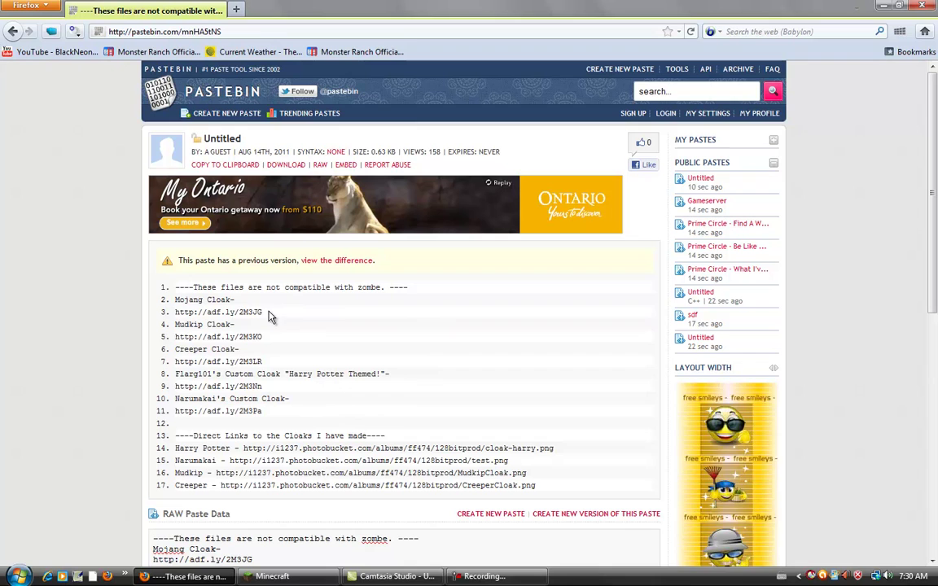
drag(262, 311, 175, 318)
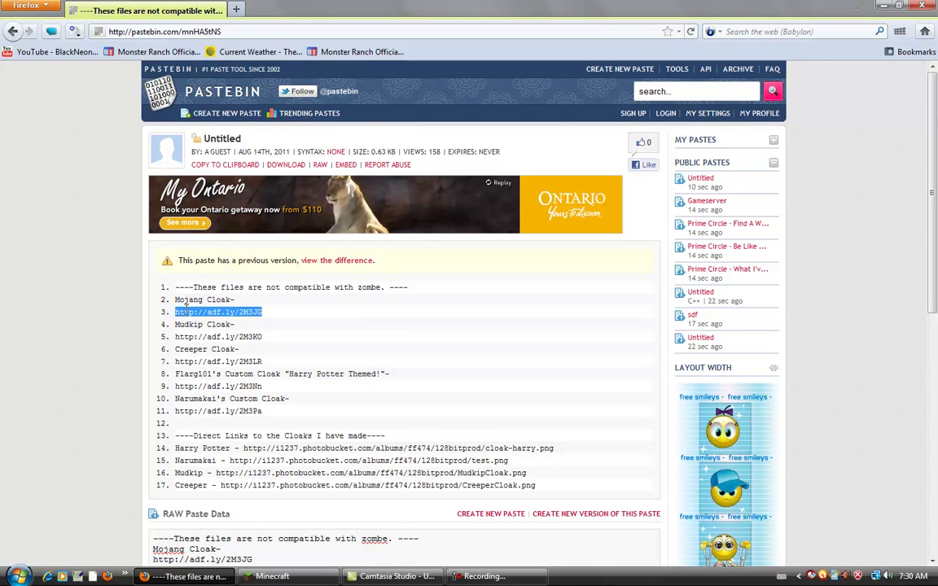
right_click(192, 311)
click(231, 321)
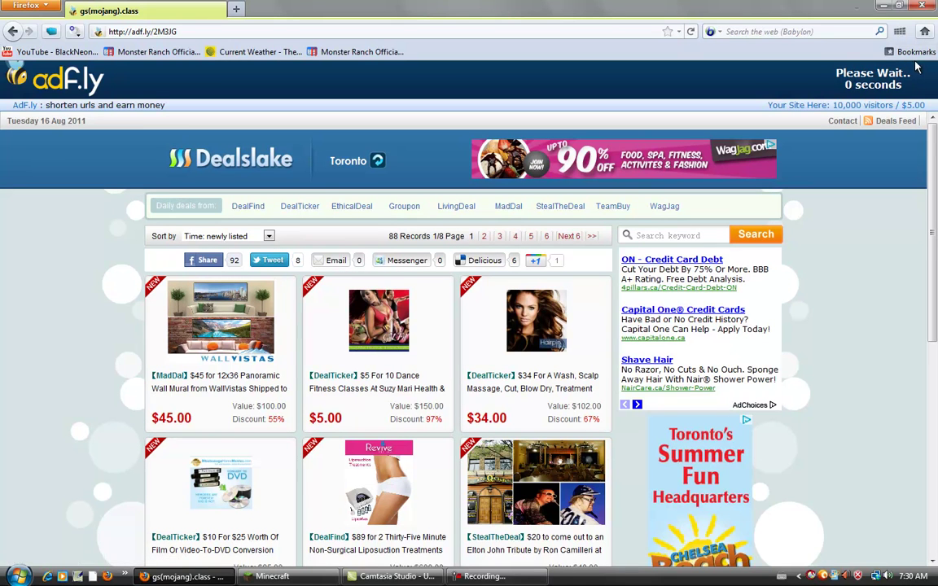
click(896, 79)
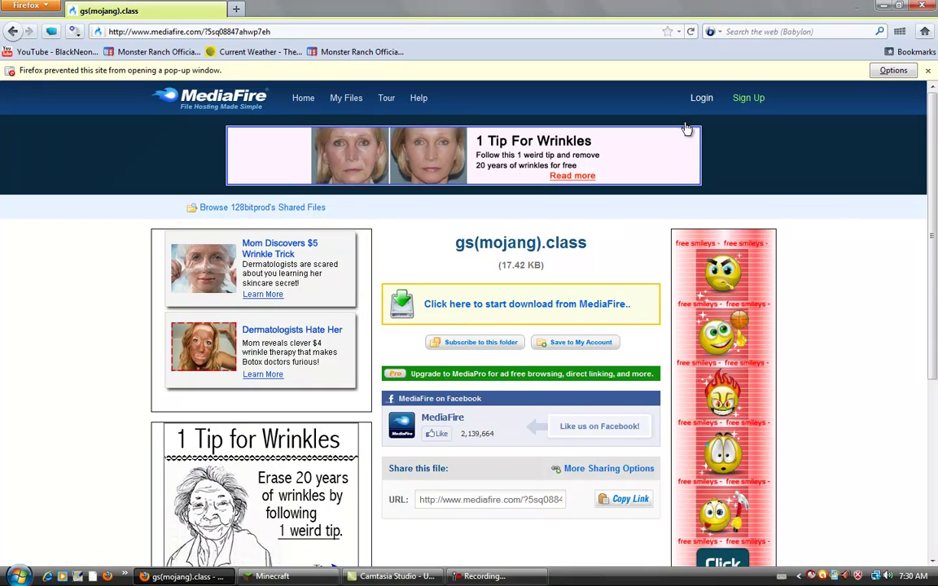
click(933, 6)
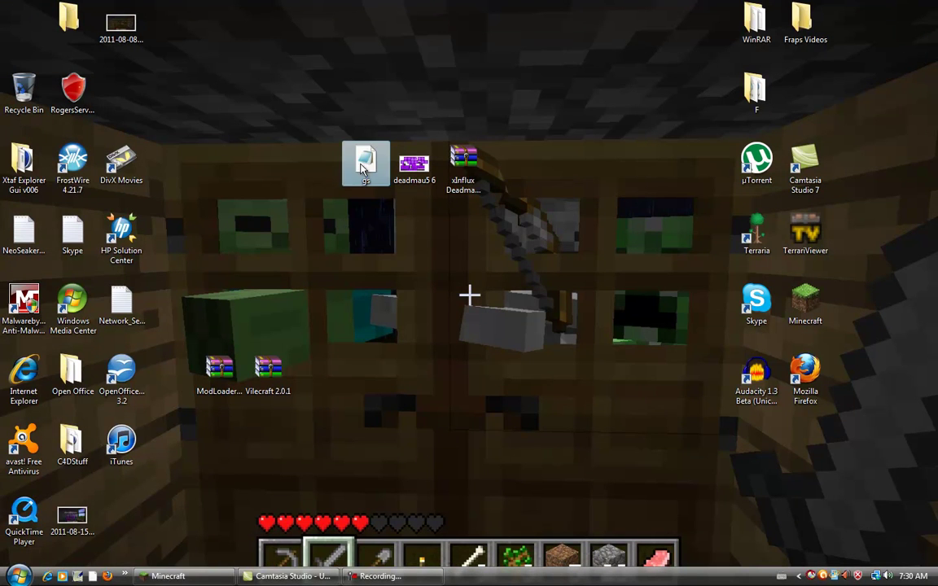
Move the gs class file to a free spot on the desktop and confirm its name as gs.
drag(368, 167, 271, 173)
click(325, 190)
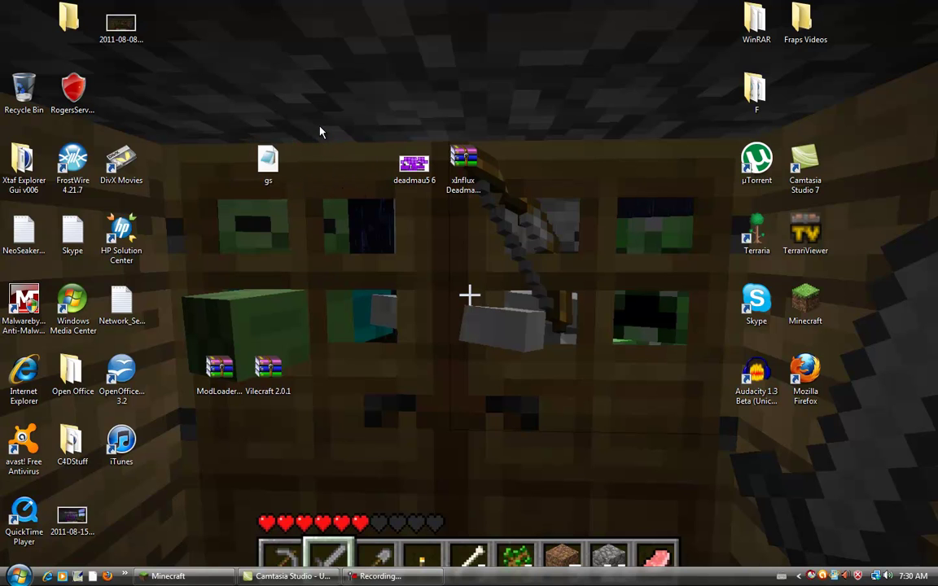
double_click(266, 163)
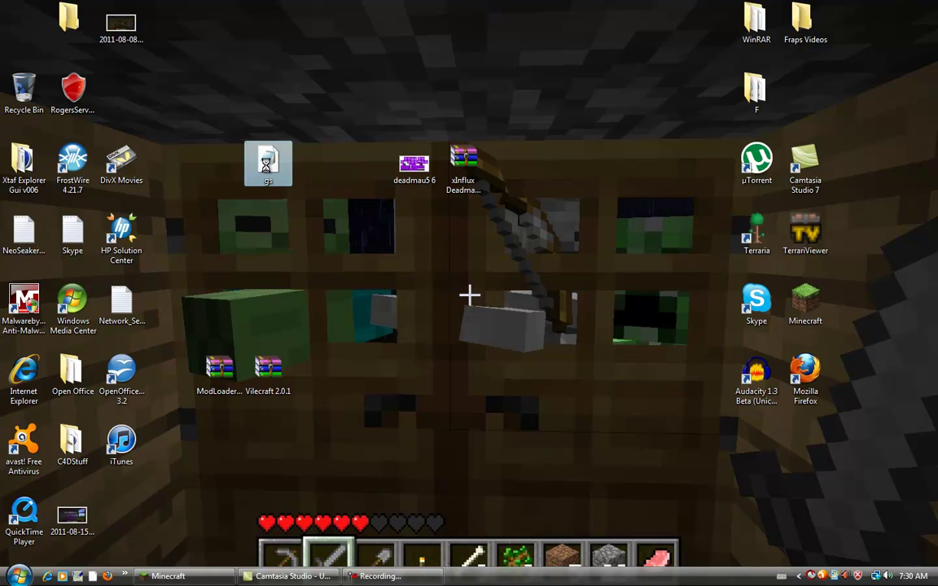
right_click(267, 164)
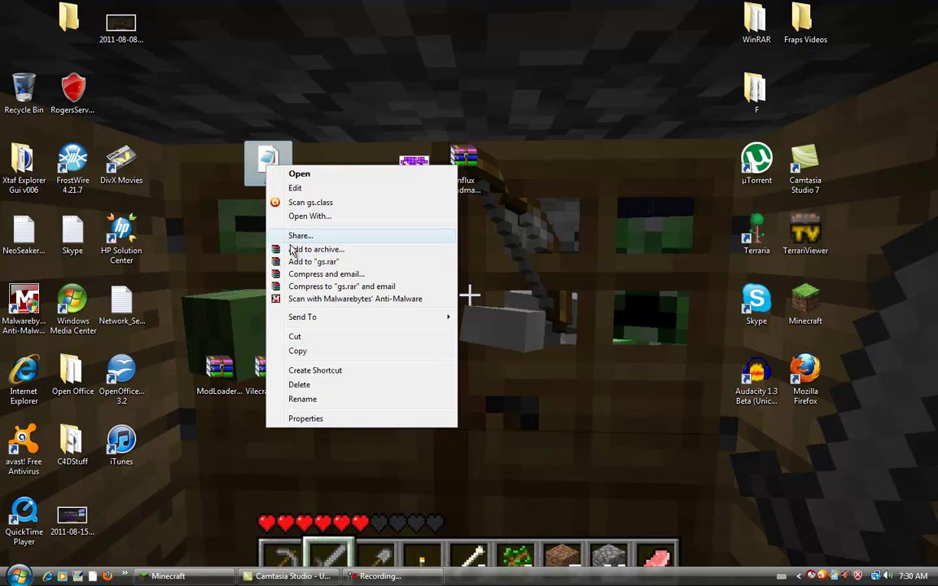
click(302, 399)
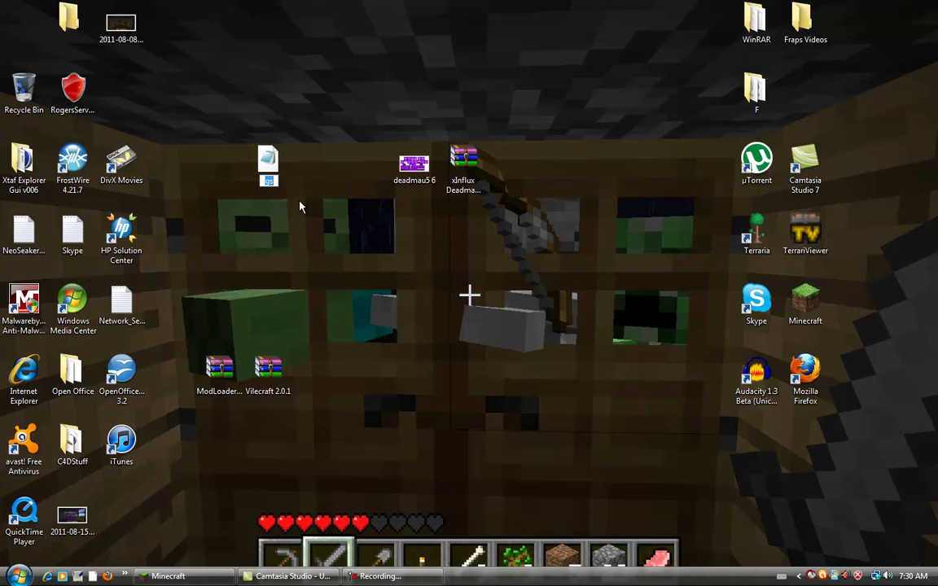
key(Return)
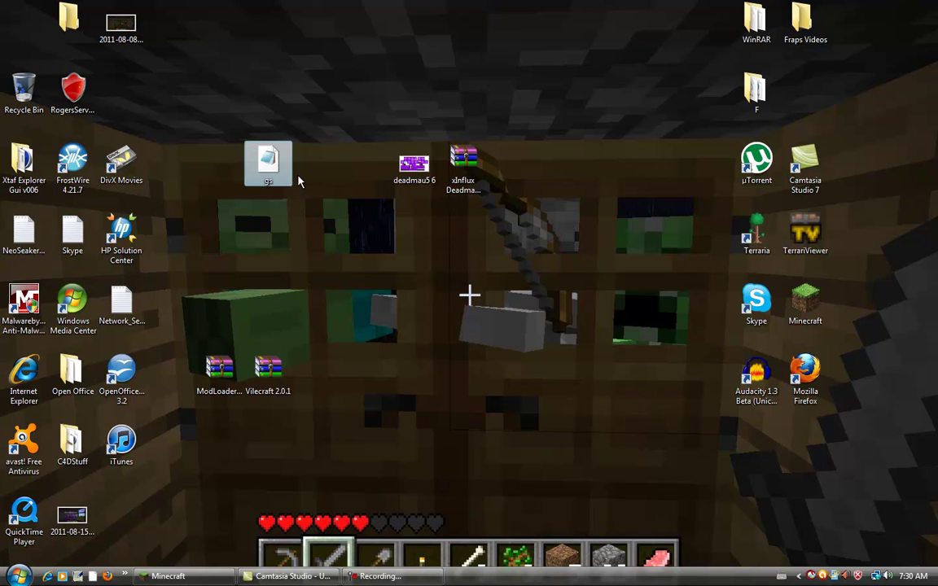
click(226, 123)
drag(209, 106, 307, 218)
click(299, 154)
drag(300, 153, 275, 170)
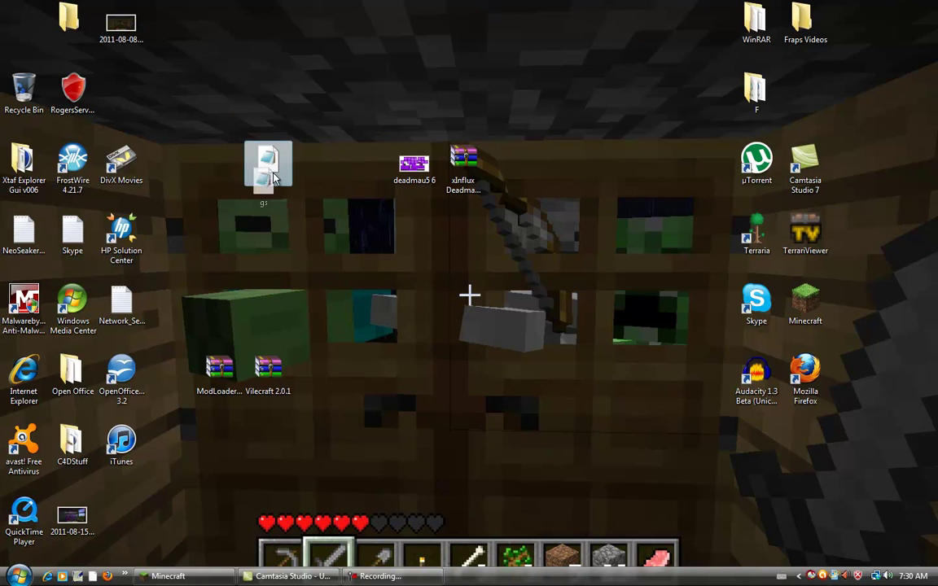
click(347, 204)
Go to %appdata%, enter the bin folder inside .minecraft and open the minecraft JAR file in WinRAR.
click(18, 576)
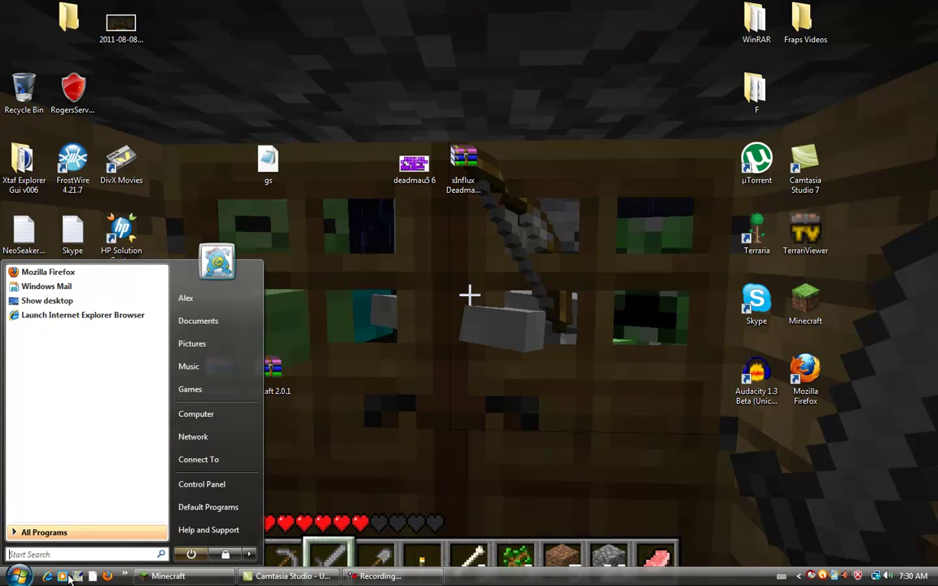
text(%)
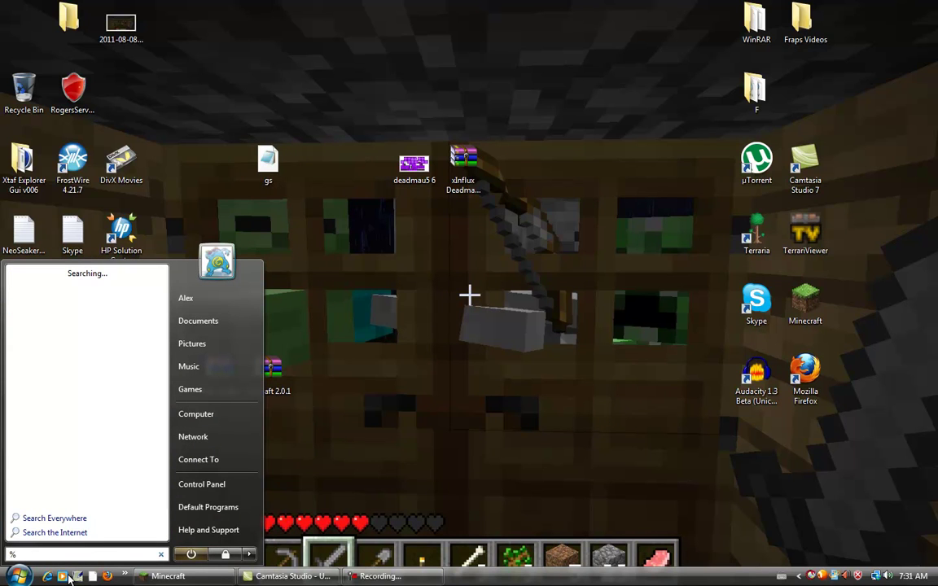
text(appdata%)
key(Return)
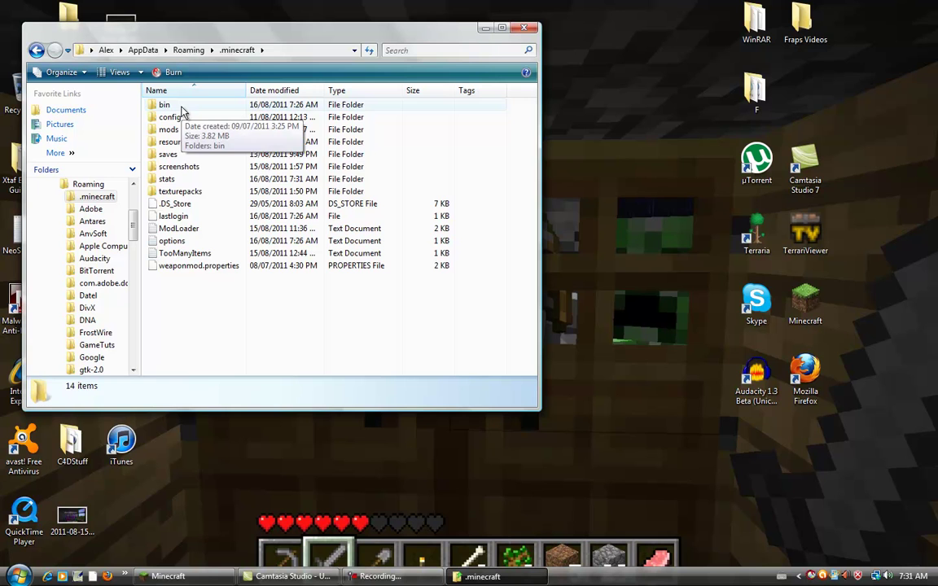
double_click(182, 106)
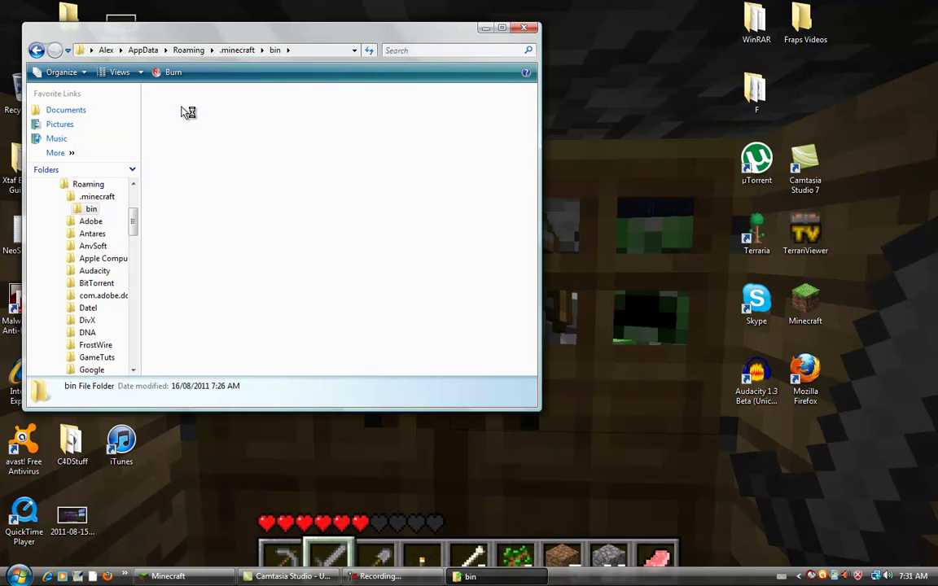
click(184, 192)
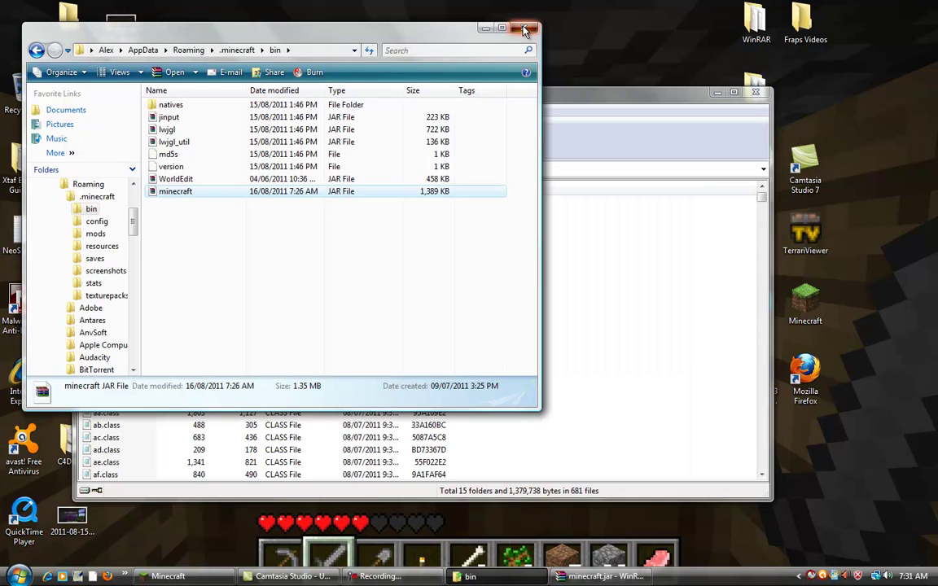
Try to add the gs class file from the desktop to the minecraft.jar archive, and close the archive.
drag(488, 98, 770, 85)
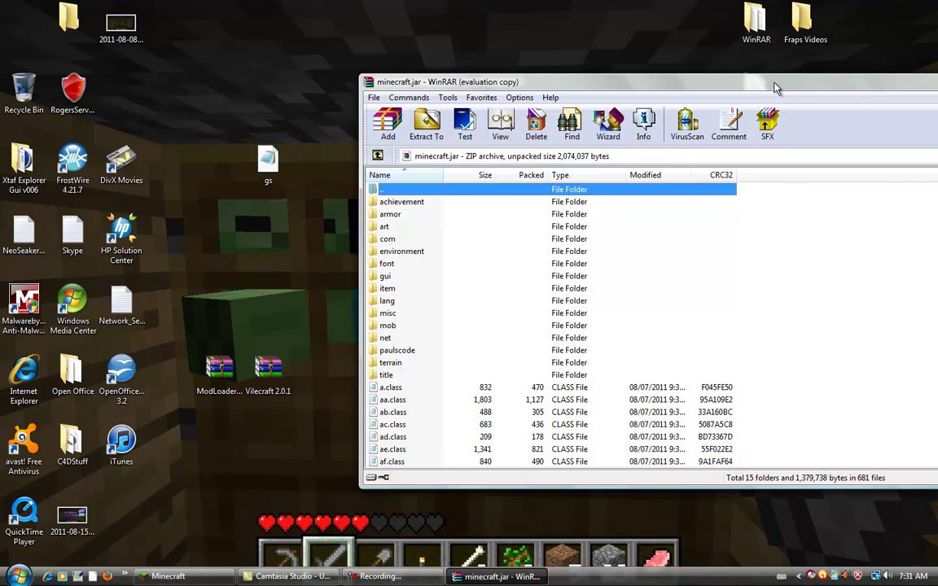
drag(268, 159, 854, 313)
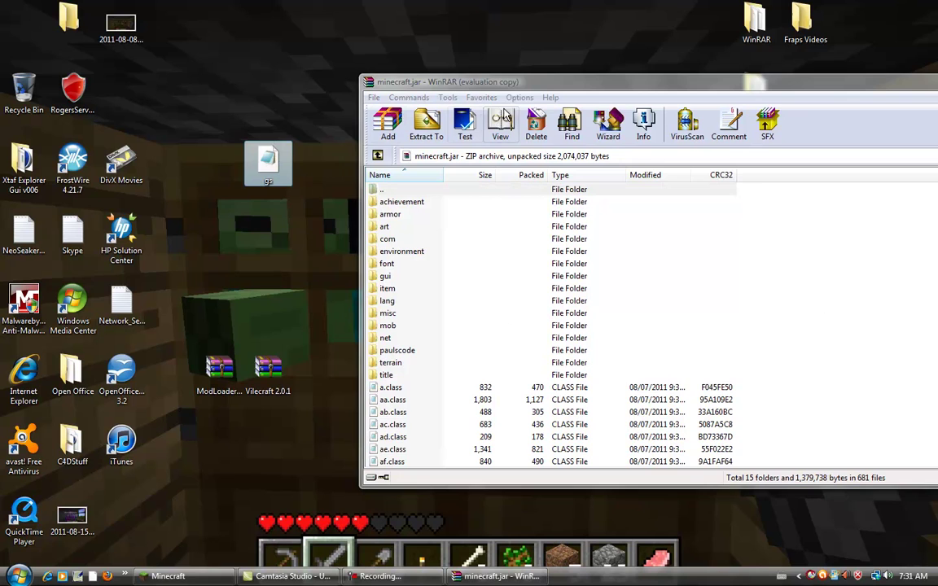
drag(513, 90, 349, 37)
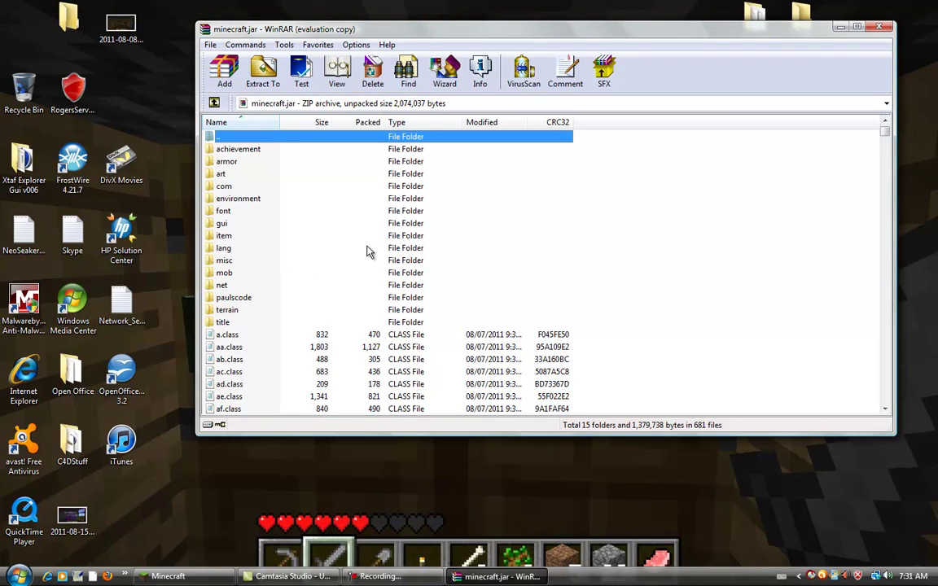
click(883, 30)
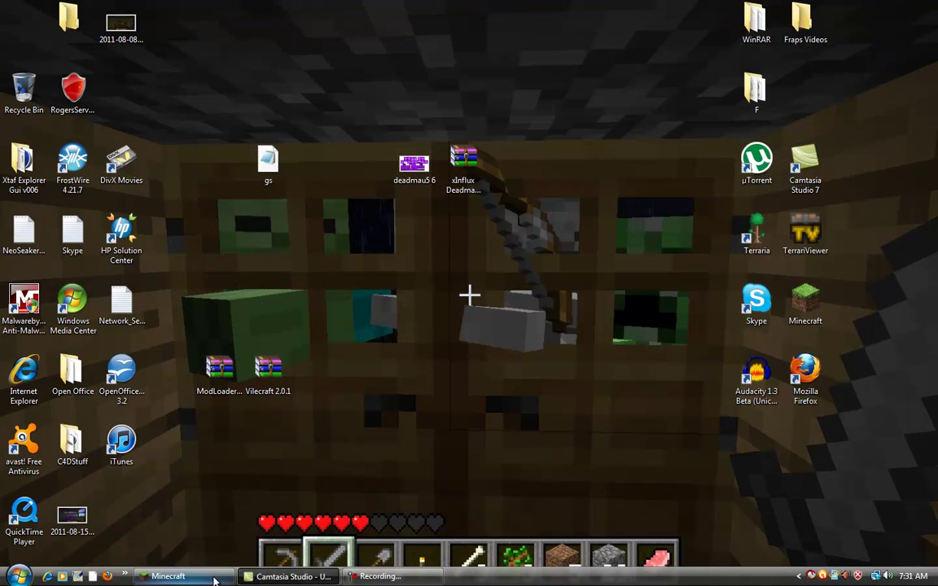
Switch to Minecraft and load the singleplayer world "Future Server?".
click(171, 575)
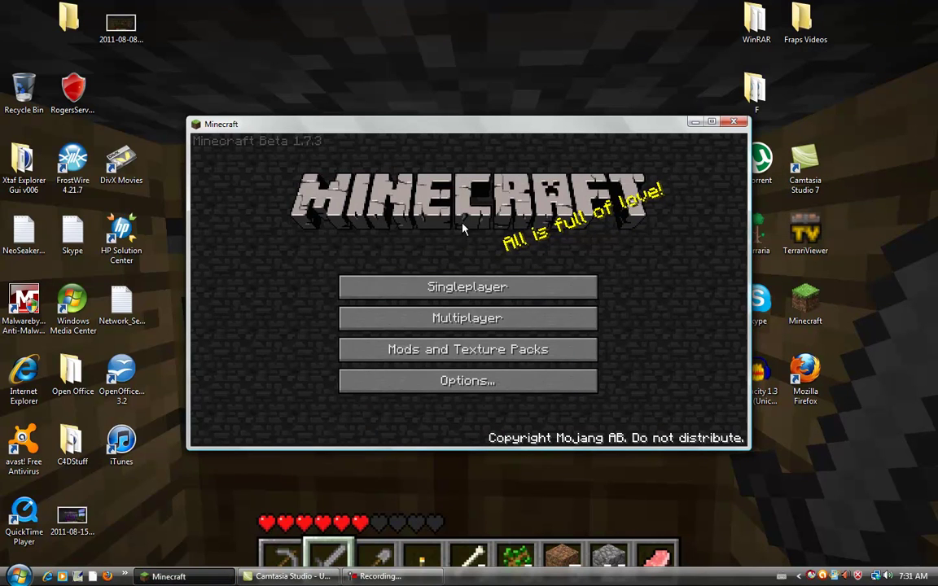
click(466, 296)
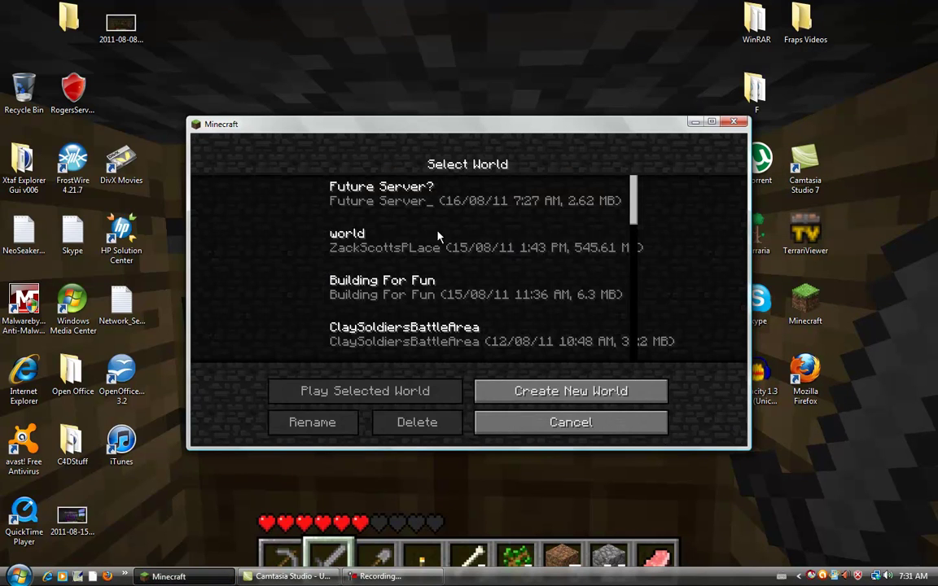
click(436, 242)
click(387, 192)
click(409, 388)
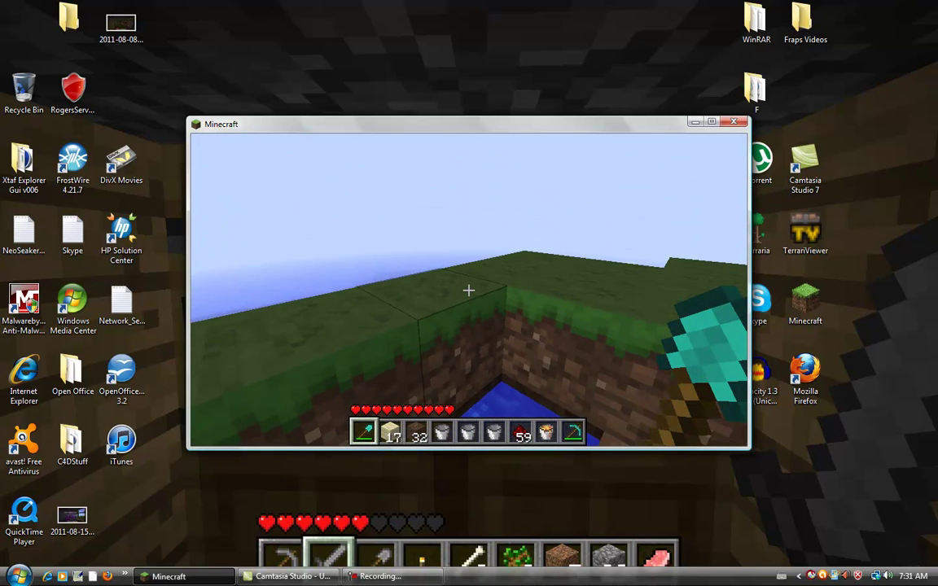
Switch to third-person view and walk around the island to examine the cloak on the character's back.
key(F5)
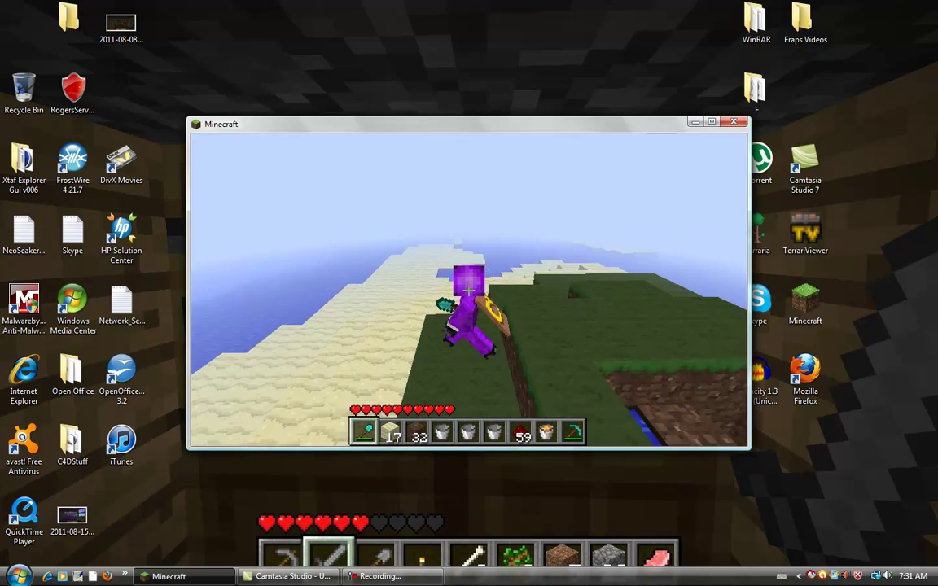
key(w)
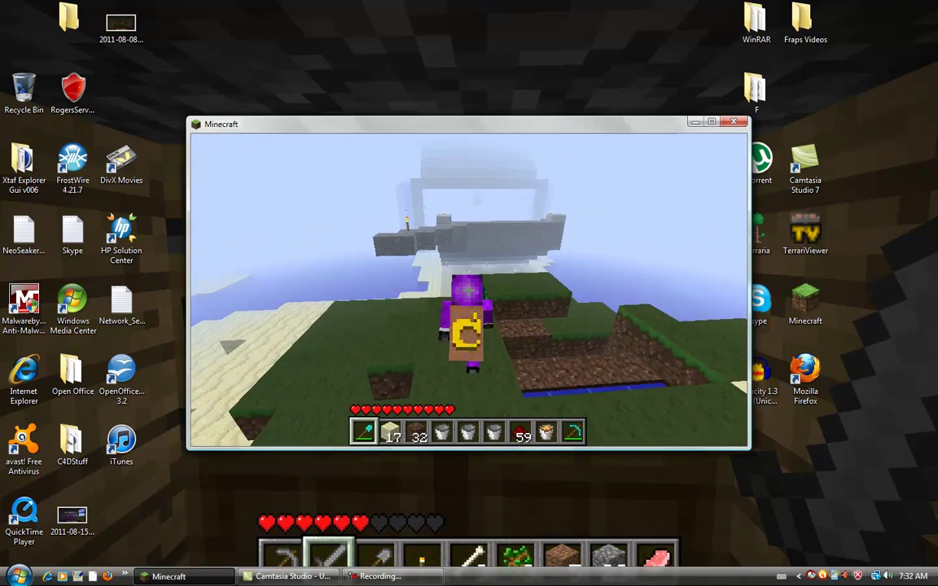
key(w)
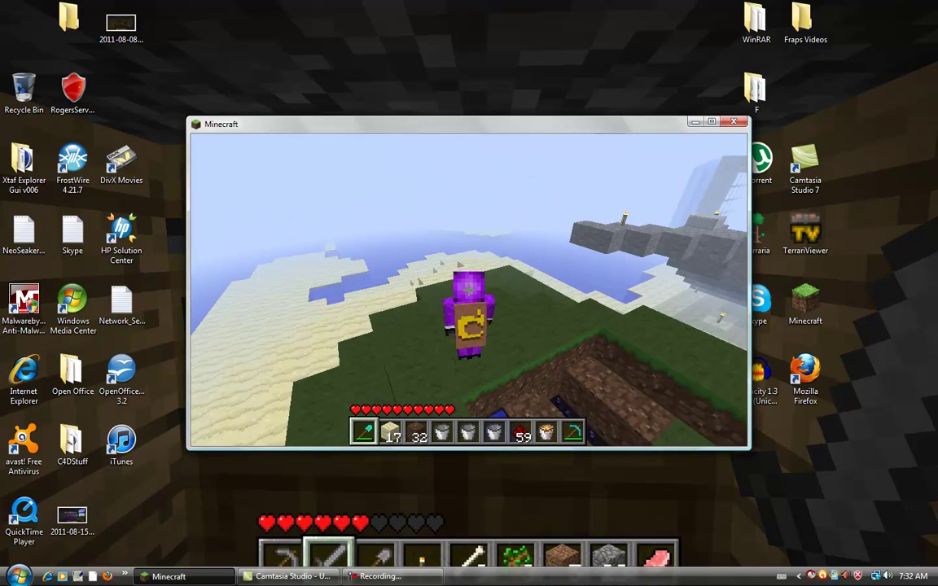
key(w)
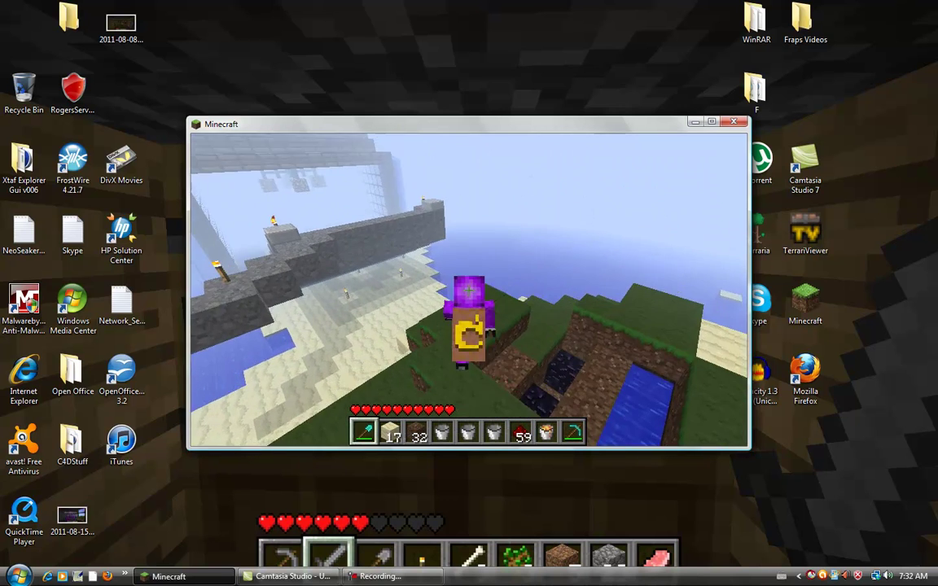
key(w)
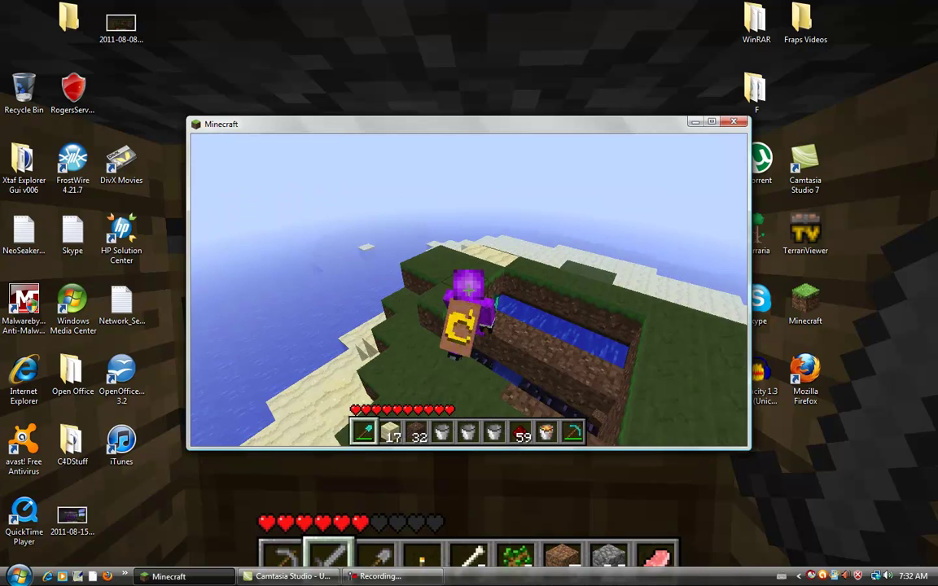
key(w)
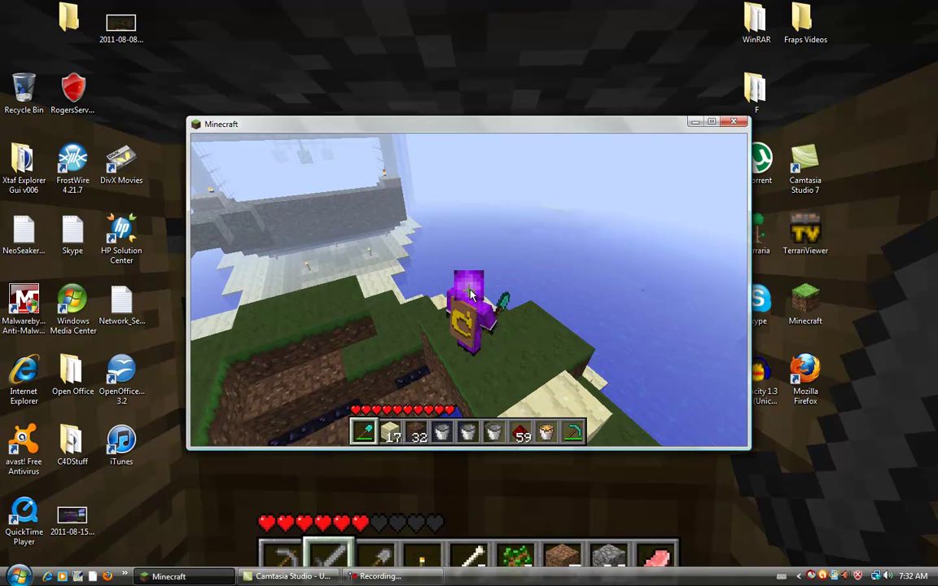
Return to first-person view, then save the world and quit to the title screen.
key(F5)
key(Escape)
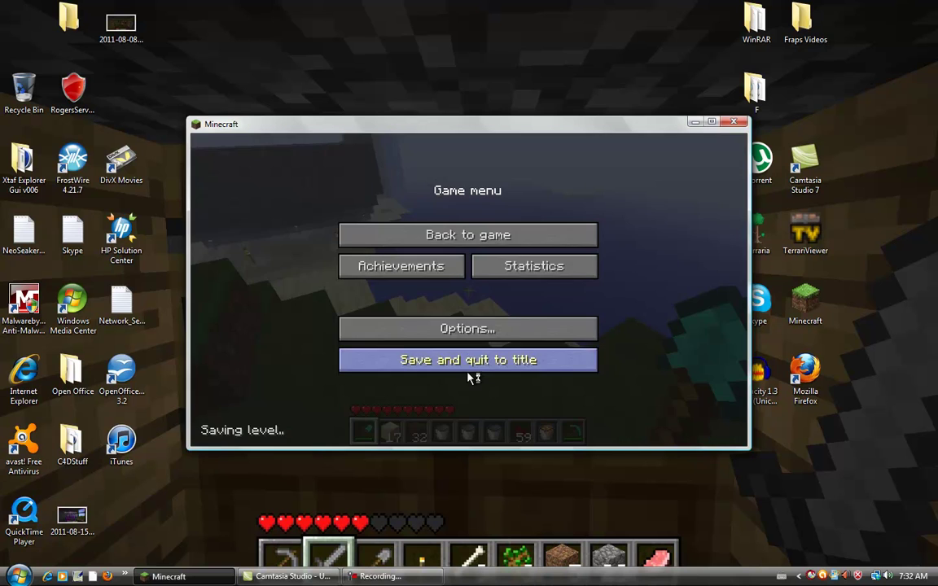
click(476, 366)
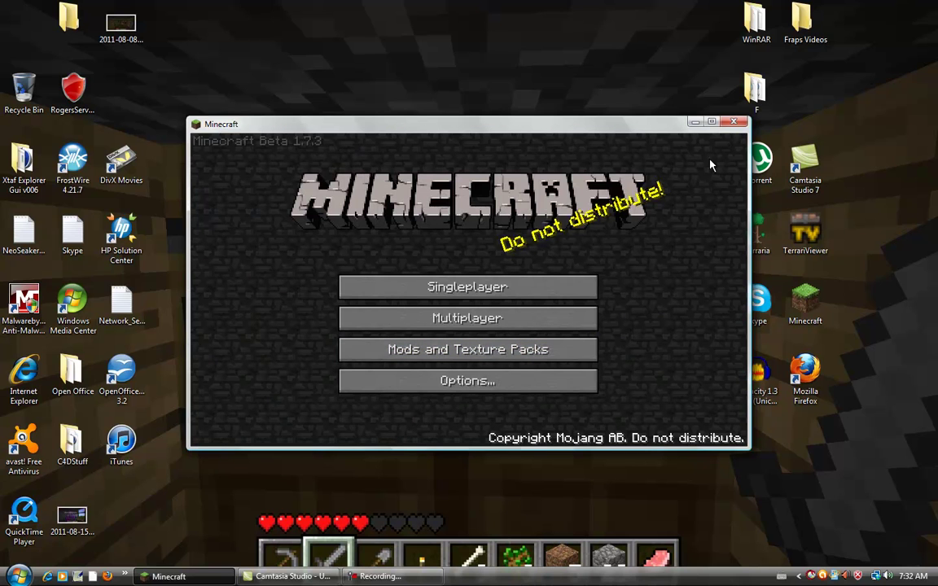